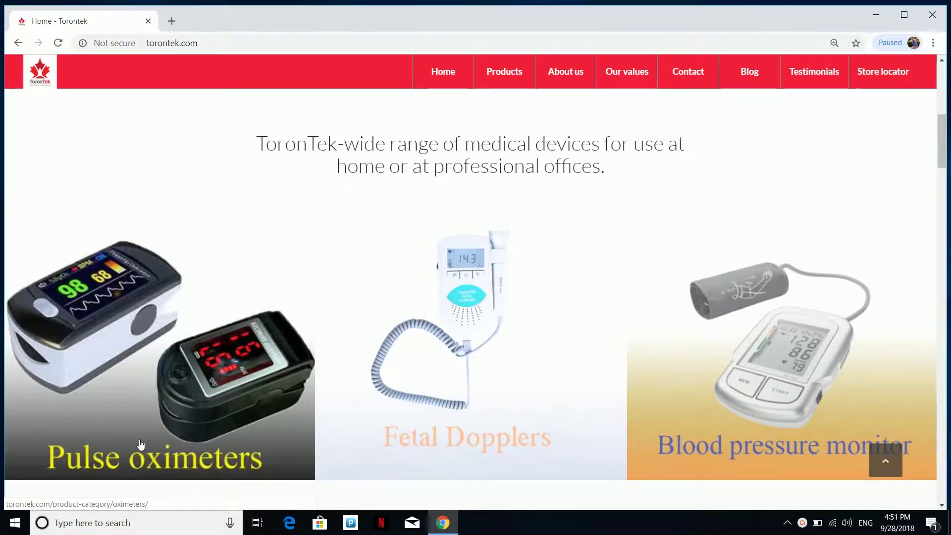
# - Go to the Pulse oximeters category and open the ToronTek-B400 wristband pulse oximeter page
pyautogui.click(105, 375)
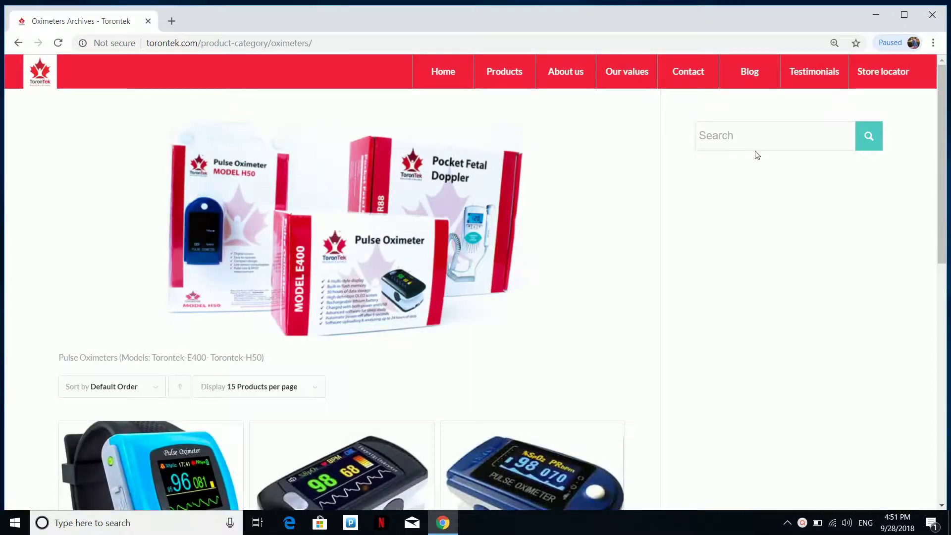
pyautogui.scroll(-2, 946, 132)
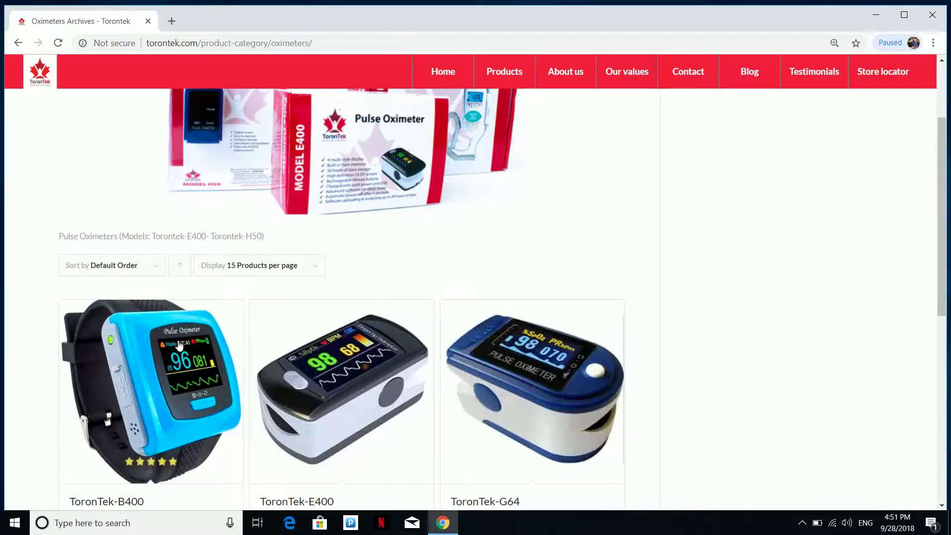
pyautogui.click(165, 361)
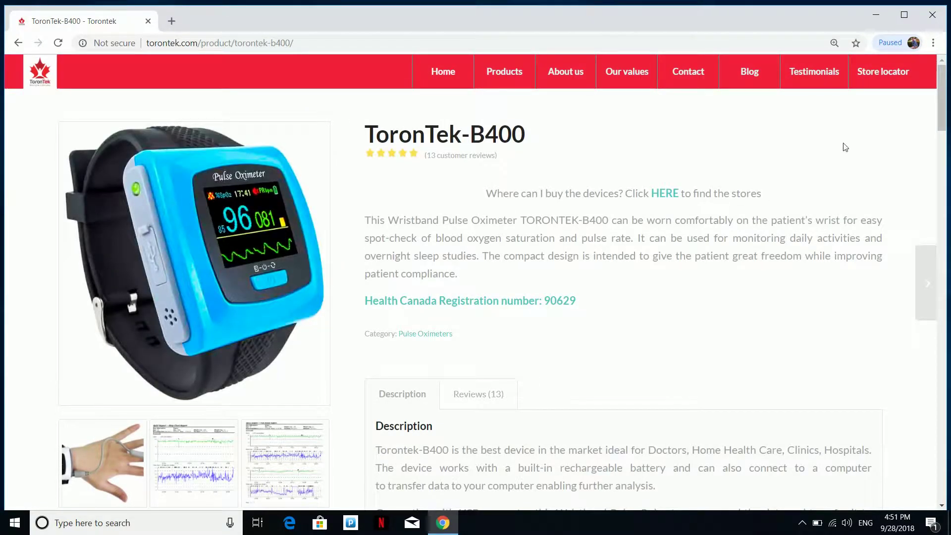
# - Scroll the ToronTek-B400 page down to its Product software download section
pyautogui.moveTo(940, 114); pyautogui.dragTo(944, 444)
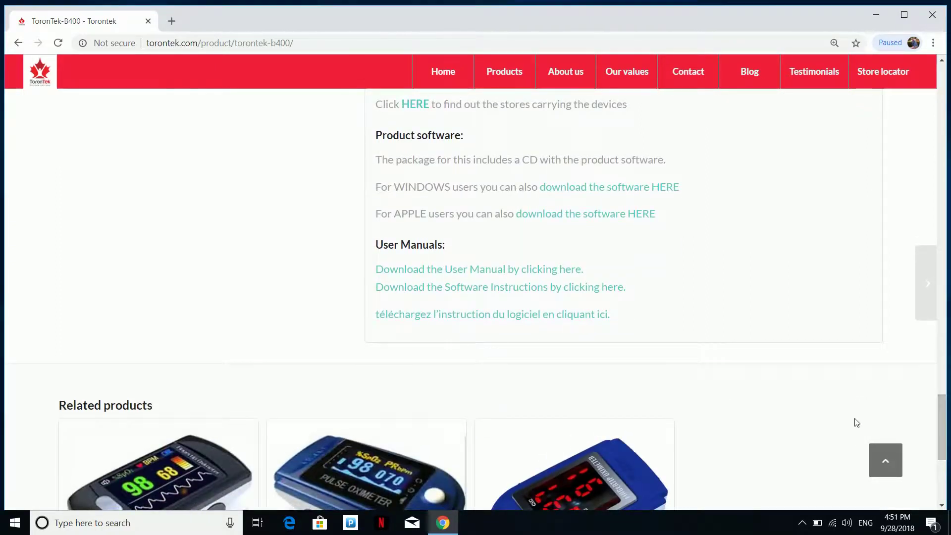
pyautogui.click(476, 133)
# - Use the Windows 'download the software HERE' link to save ToronTek-B400-windows.exe to the Desktop
pyautogui.click(599, 191)
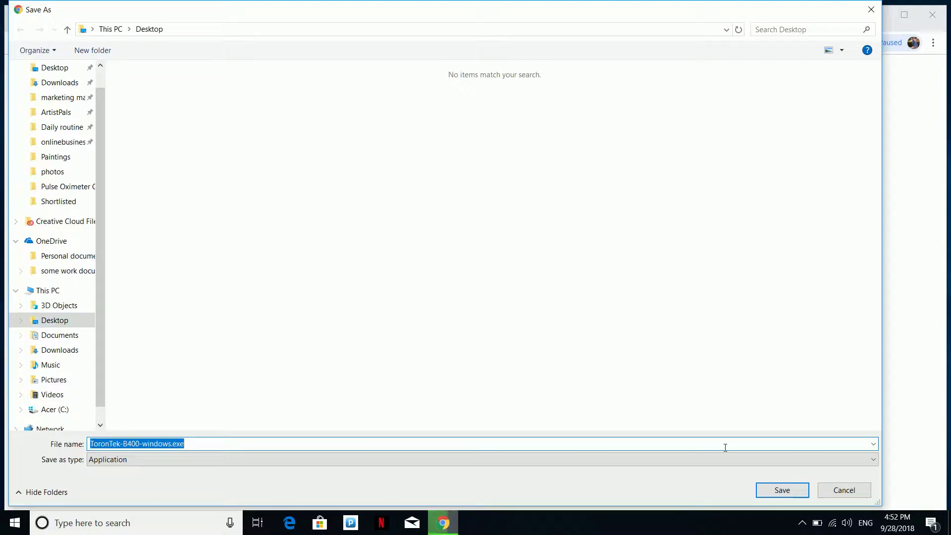
pyautogui.click(781, 490)
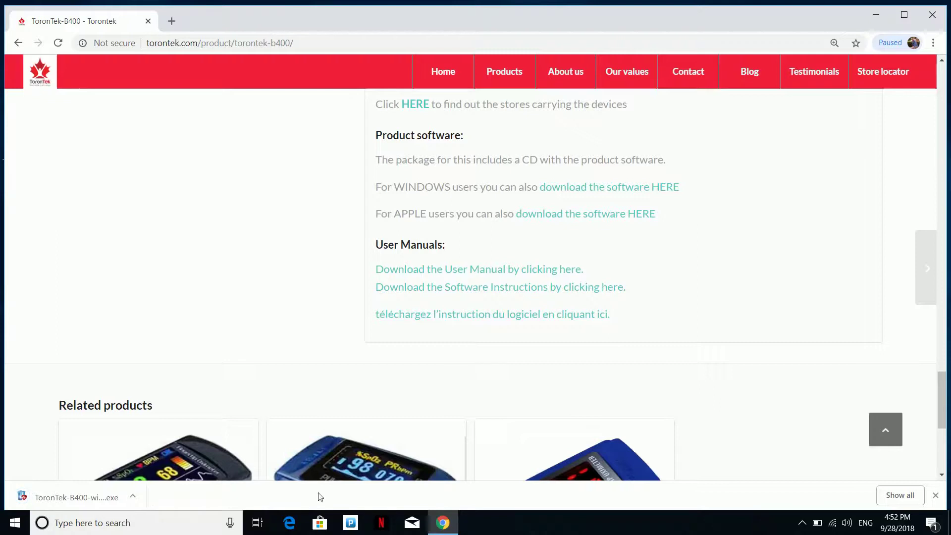
# - Dismiss the download notice, close Chrome, and open Norton Security from the hidden tray icons
pyautogui.click(935, 496)
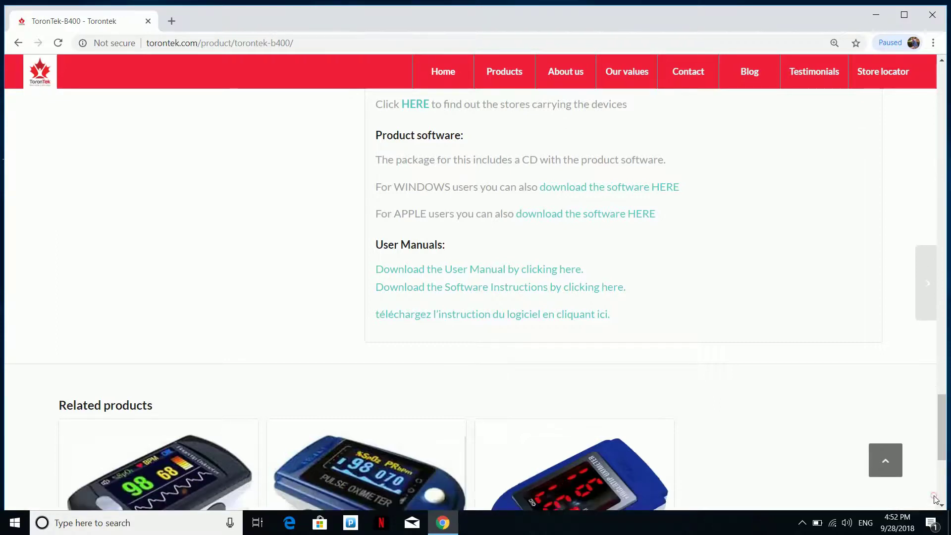
pyautogui.click(933, 15)
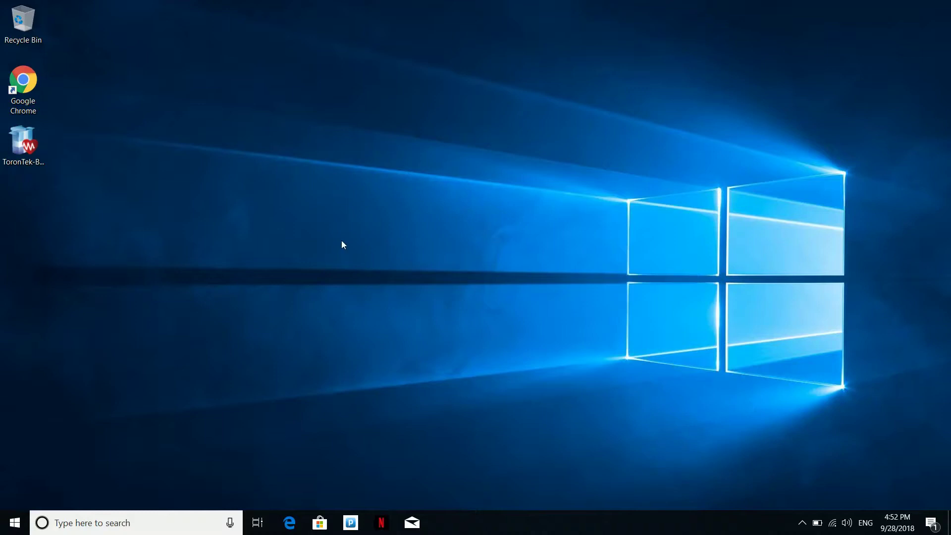
pyautogui.click(801, 523)
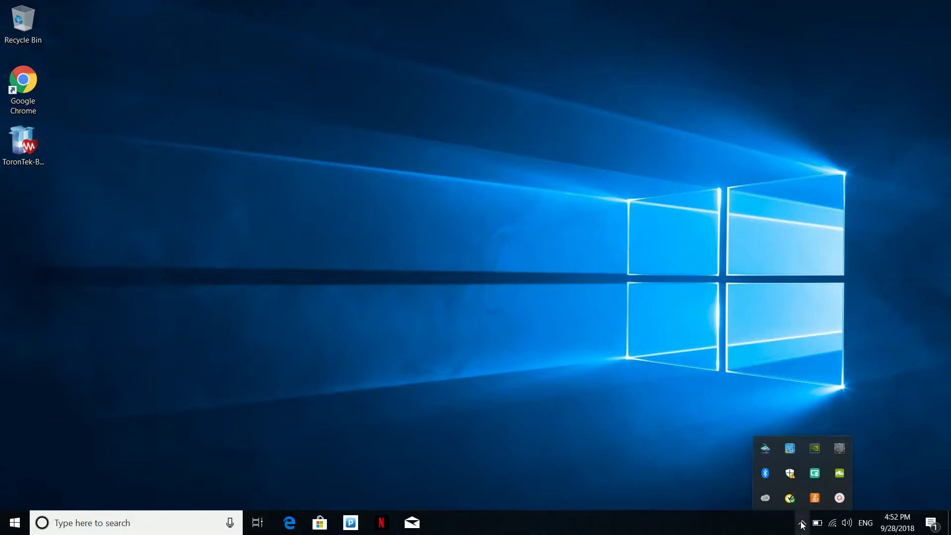
pyautogui.doubleClick(798, 498)
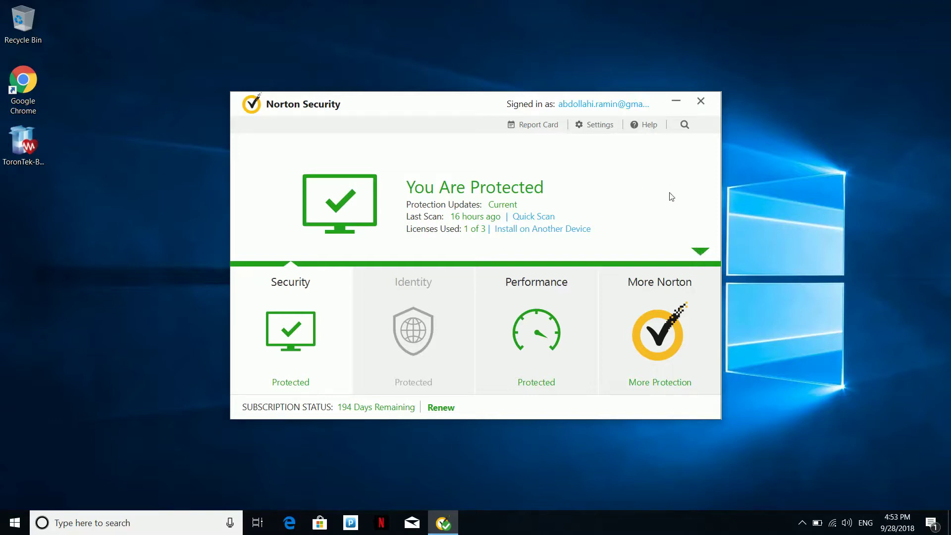
# - Look over Norton's Settings, then close the settings and the Norton Security window
pyautogui.click(594, 128)
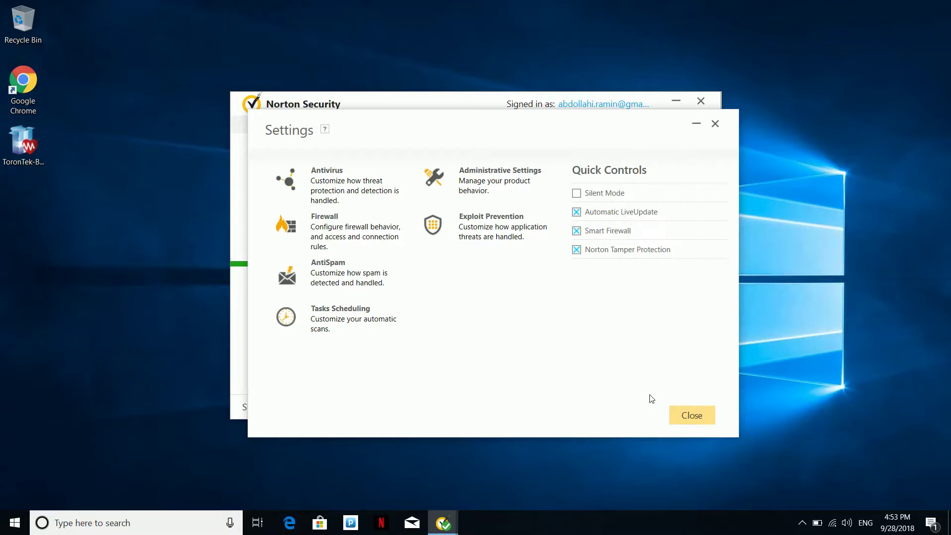
pyautogui.click(691, 419)
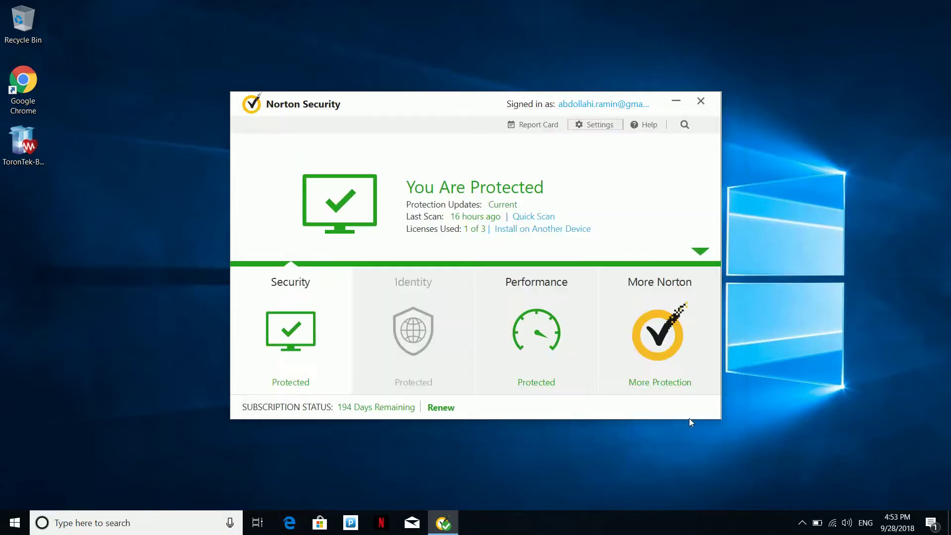
pyautogui.click(702, 102)
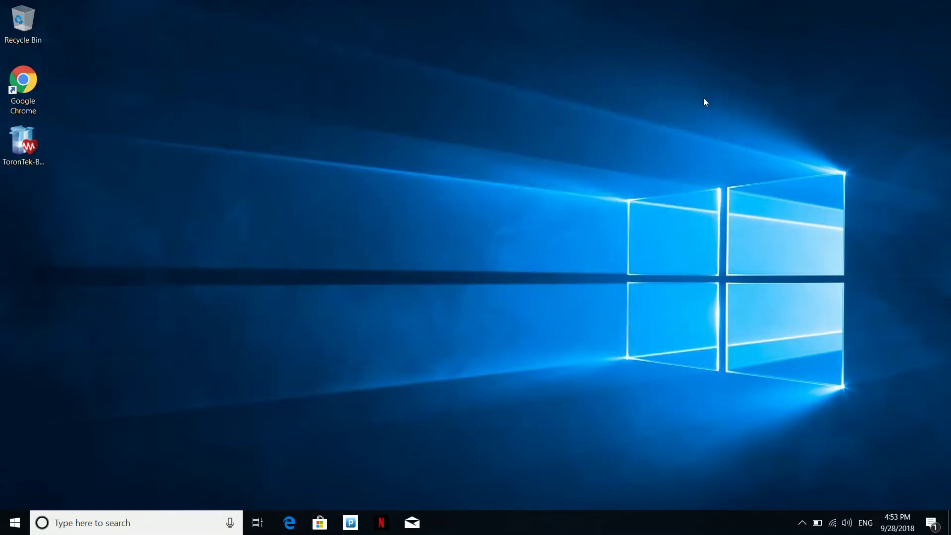
# - Launch ToronTek-B400-windows.exe from the desktop, running it again after Norton reports it safe
pyautogui.doubleClick(30, 162)
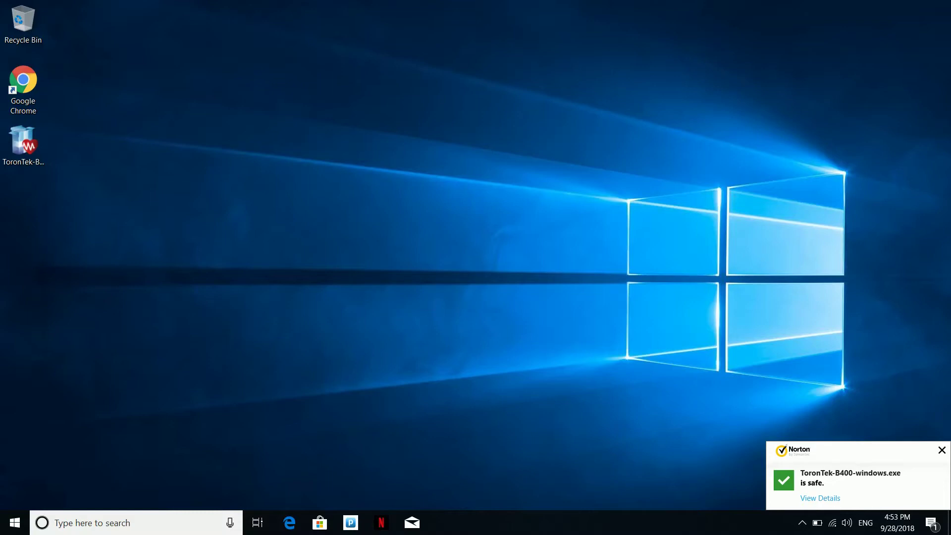
pyautogui.doubleClick(23, 143)
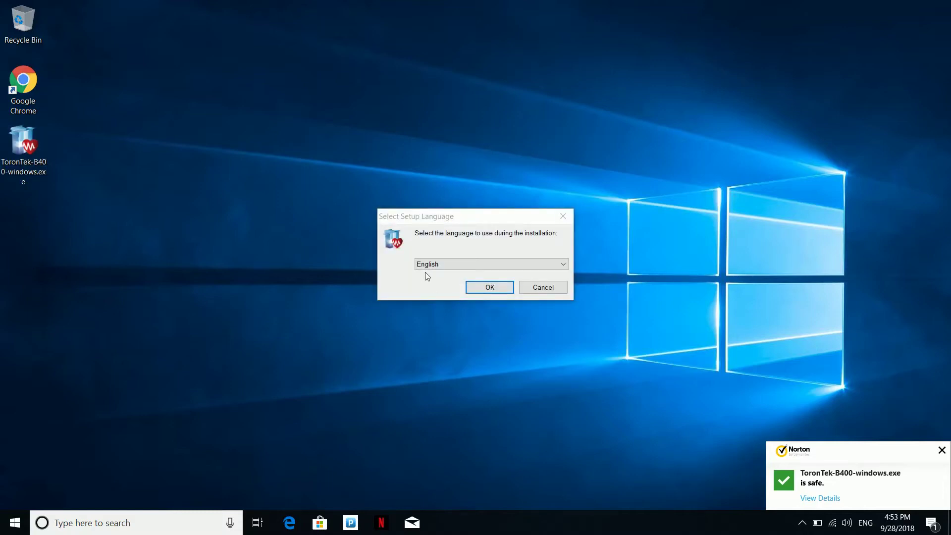
# - Keep English as the setup language and start the SpO2 Assistant setup wizard
pyautogui.click(478, 266)
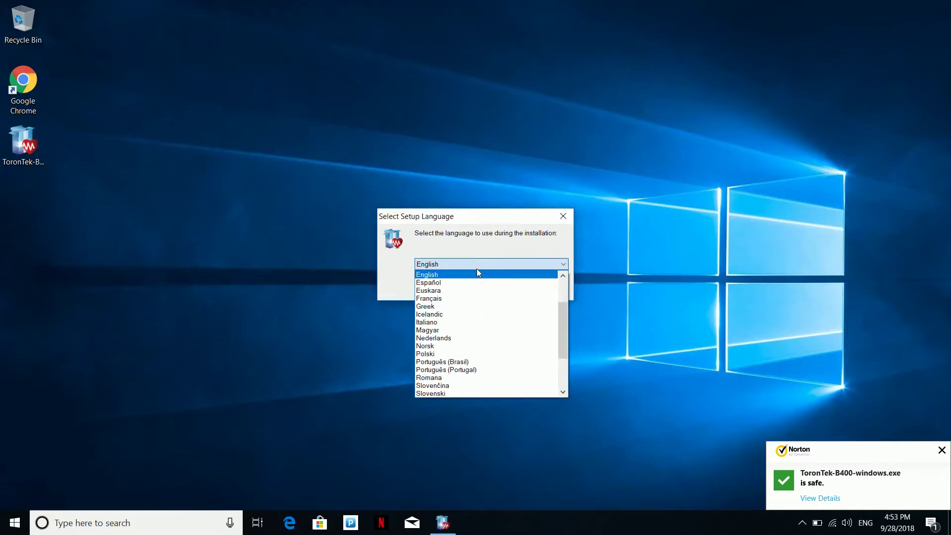
pyautogui.click(477, 272)
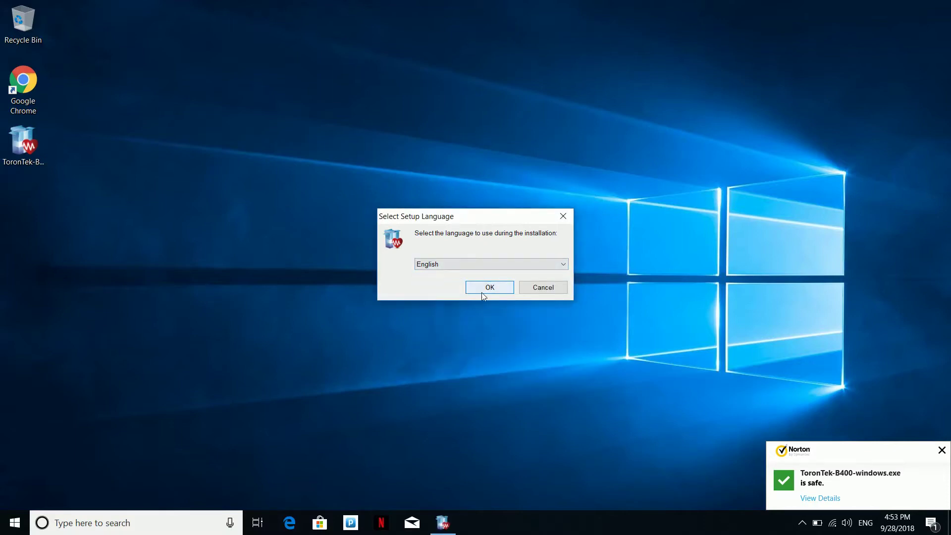
pyautogui.click(484, 292)
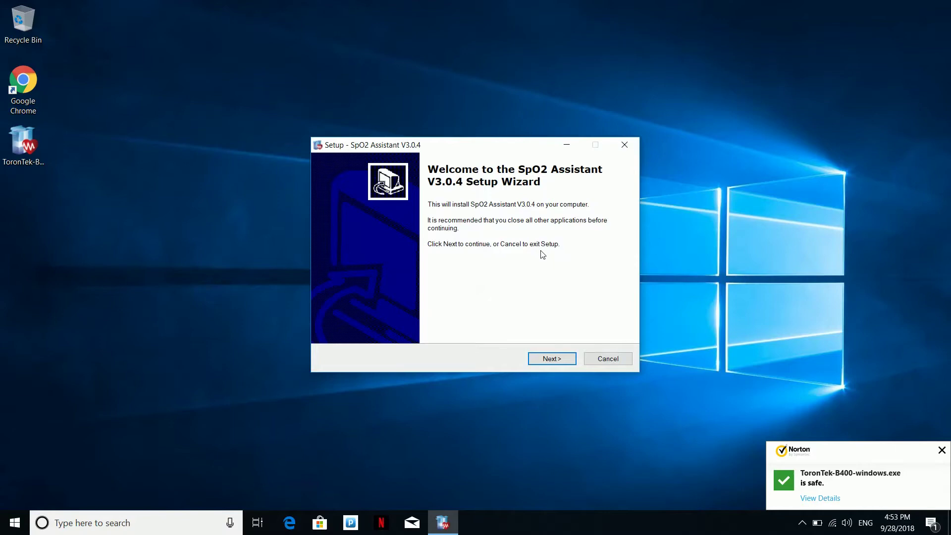
# - Accept C:\Program Files (x86)\SpO2 Assistant V3.0.4, the default Start Menu folder, and desktop and Quick Launch icons
pyautogui.click(557, 361)
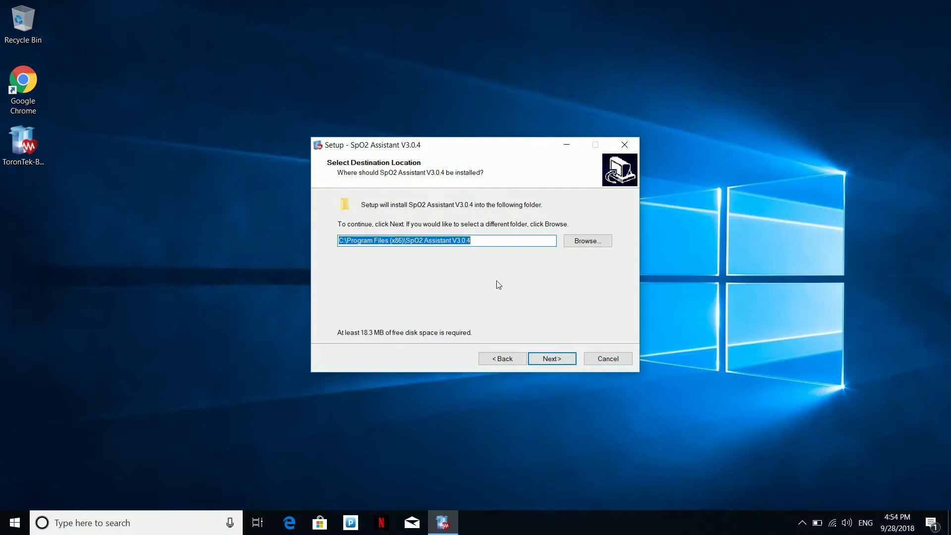
pyautogui.click(554, 360)
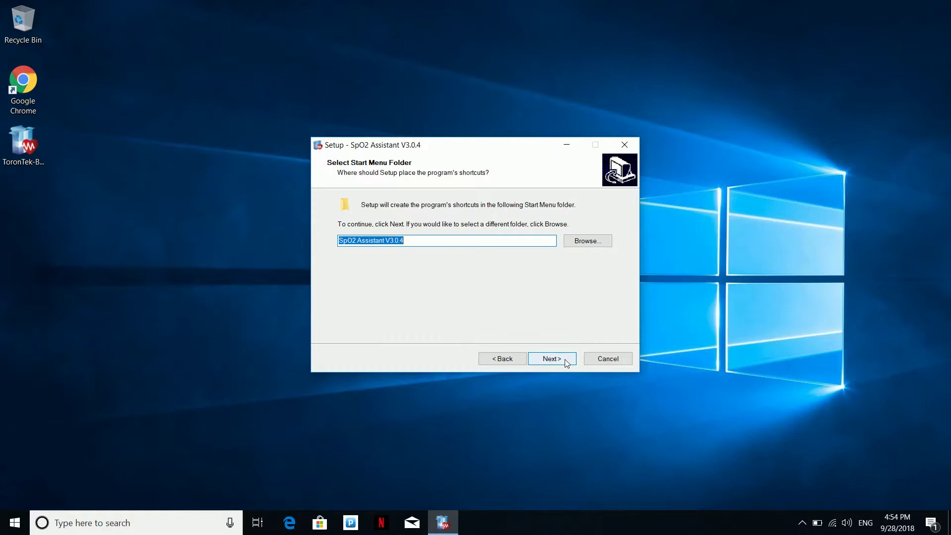
pyautogui.click(565, 359)
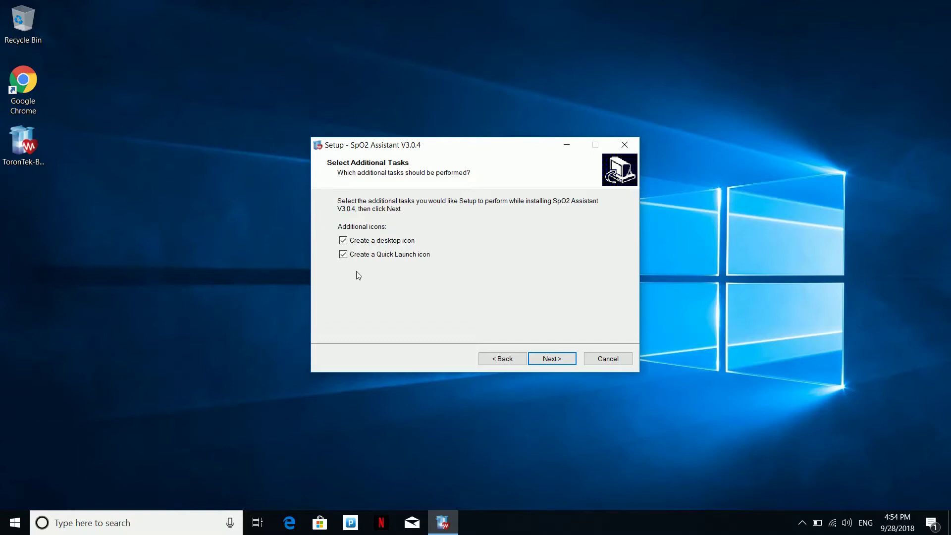
pyautogui.click(564, 361)
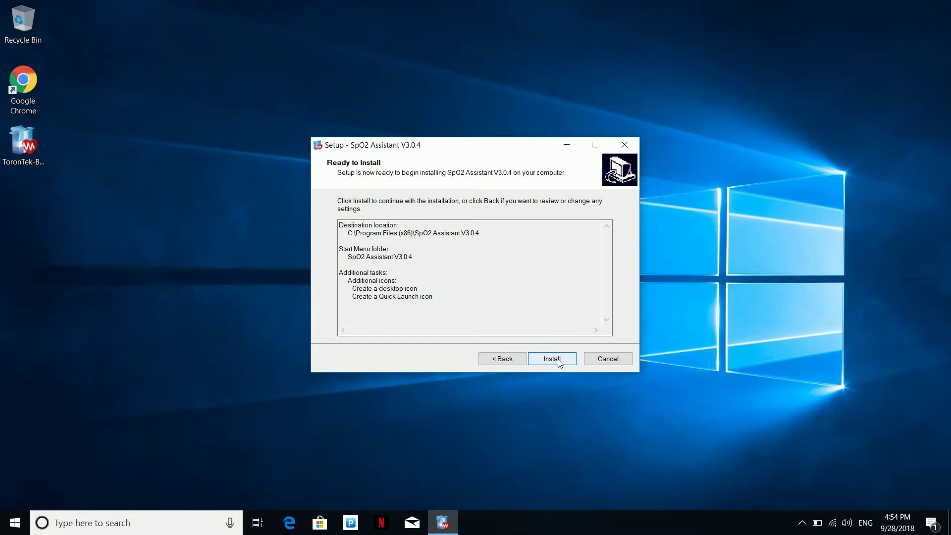
# - Start installing SpO2 Assistant V3.0.4 from the Ready to Install page
pyautogui.click(552, 365)
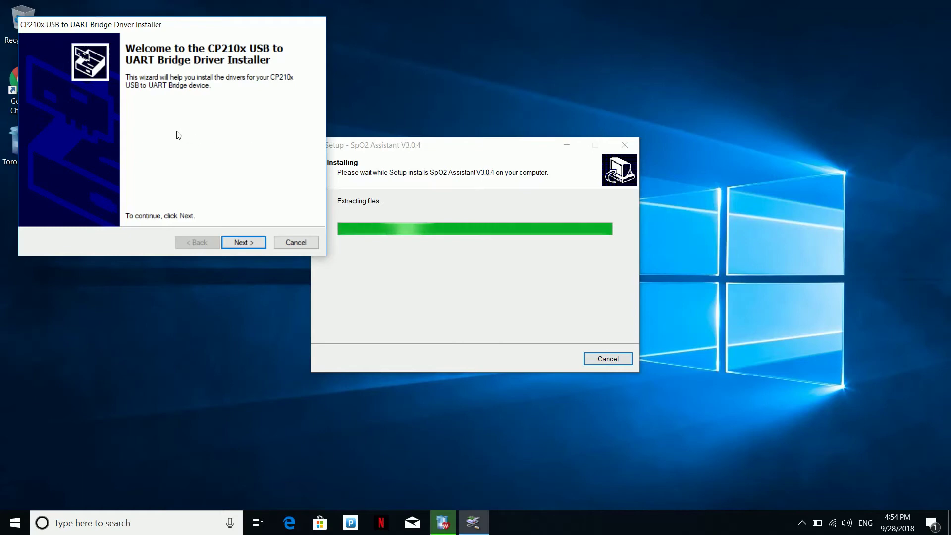
# - Accept the CP210x license agreement and install the USB to UART Bridge driver
pyautogui.click(243, 244)
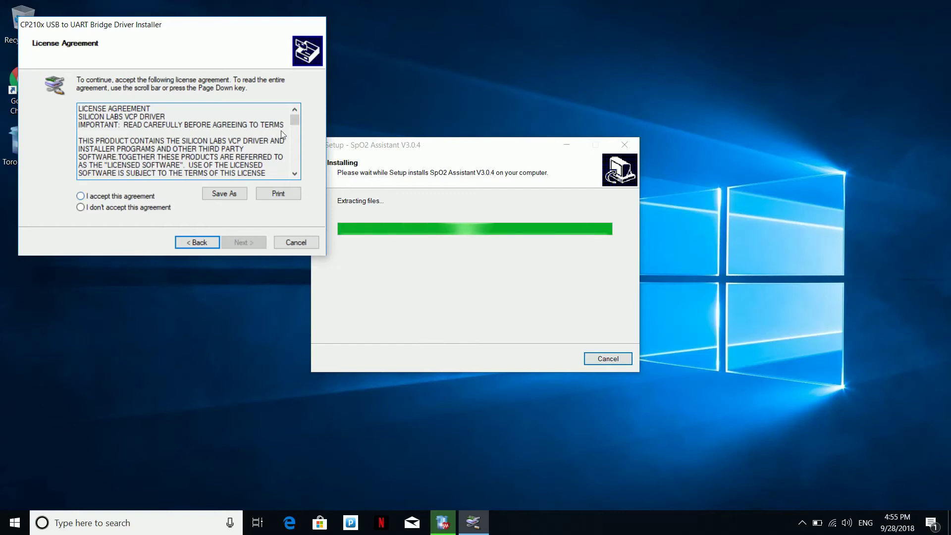
pyautogui.moveTo(296, 123); pyautogui.dragTo(299, 168)
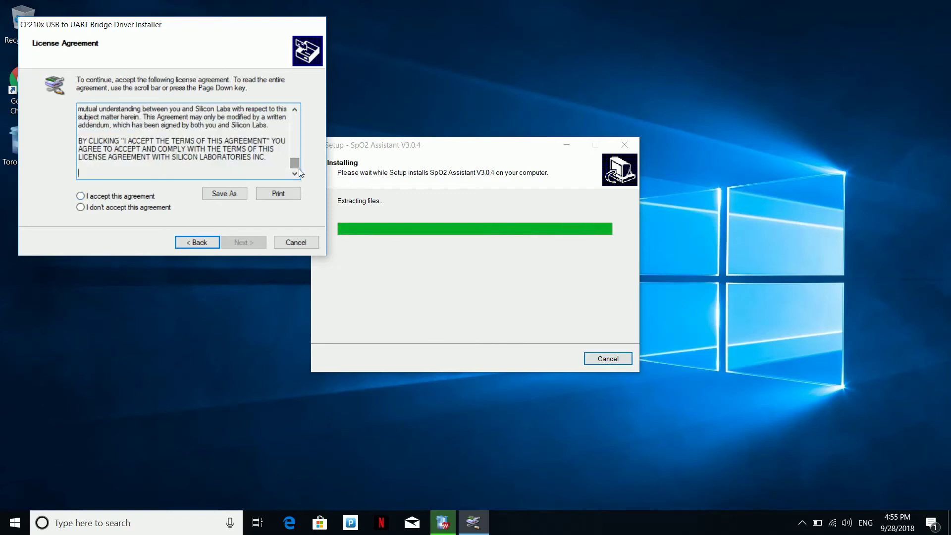
pyautogui.click(81, 196)
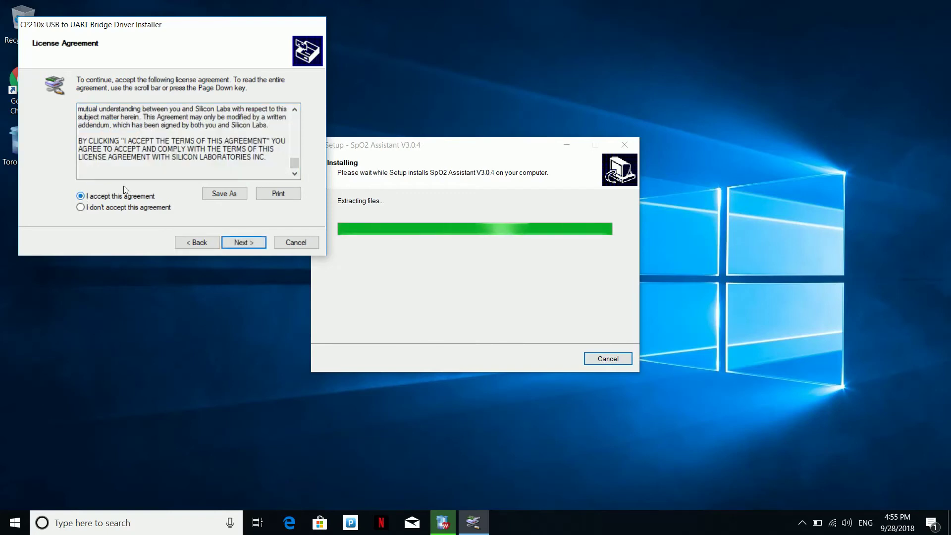
pyautogui.click(245, 243)
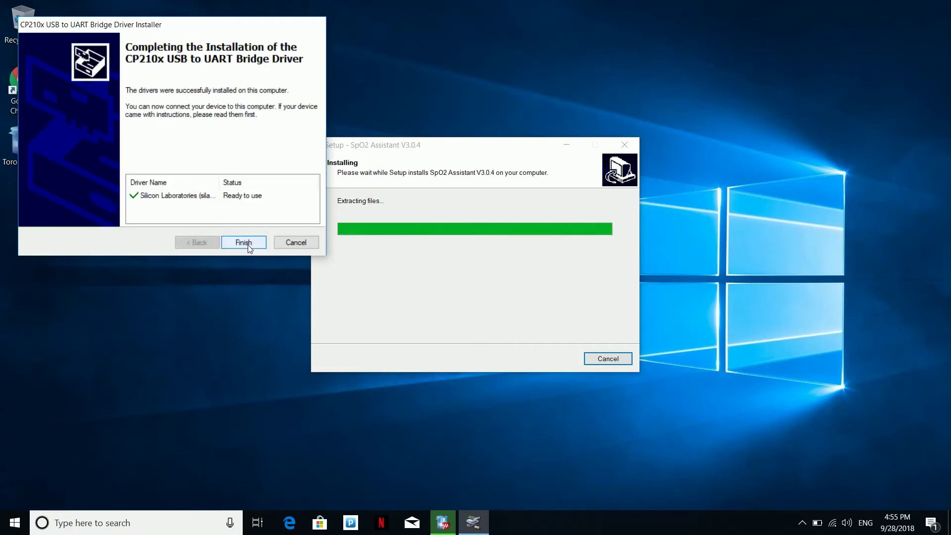
# - Widen the Driver Name column to check the driver status, then finish the driver installer and SpO2 setup
pyautogui.moveTo(219, 188); pyautogui.dragTo(285, 186)
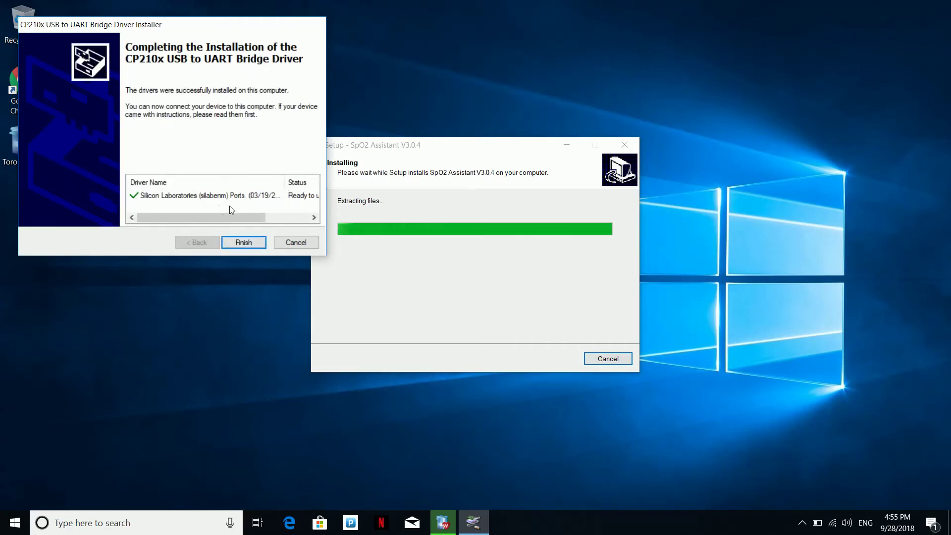
pyautogui.moveTo(287, 187); pyautogui.dragTo(238, 187)
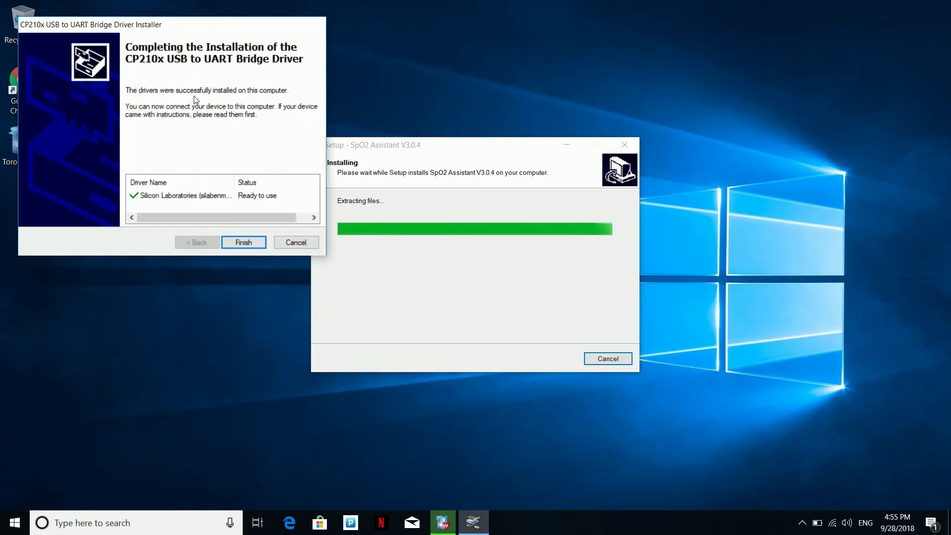
pyautogui.click(252, 240)
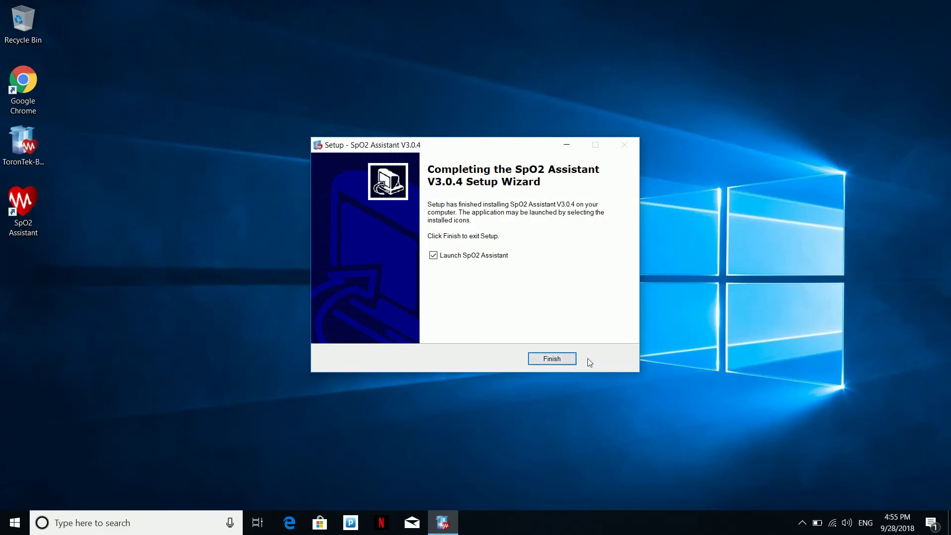
pyautogui.click(548, 360)
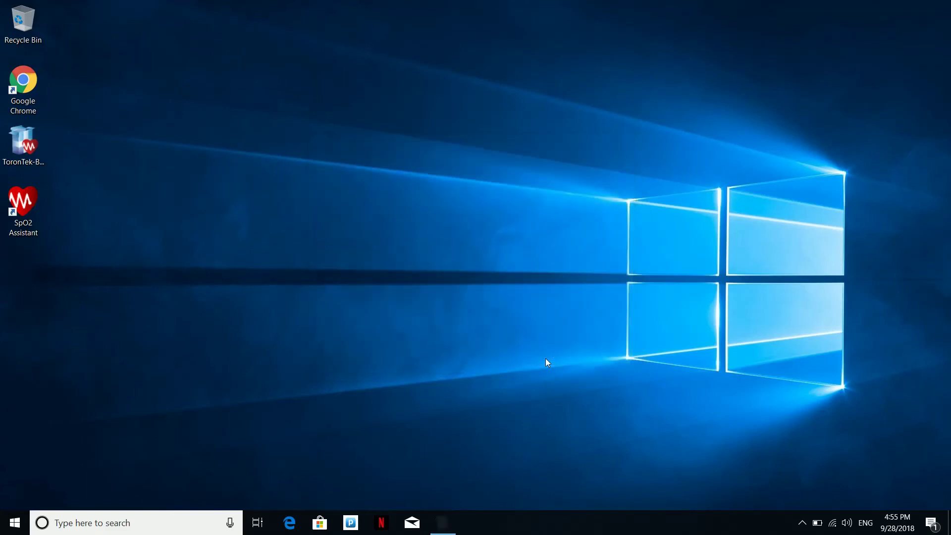